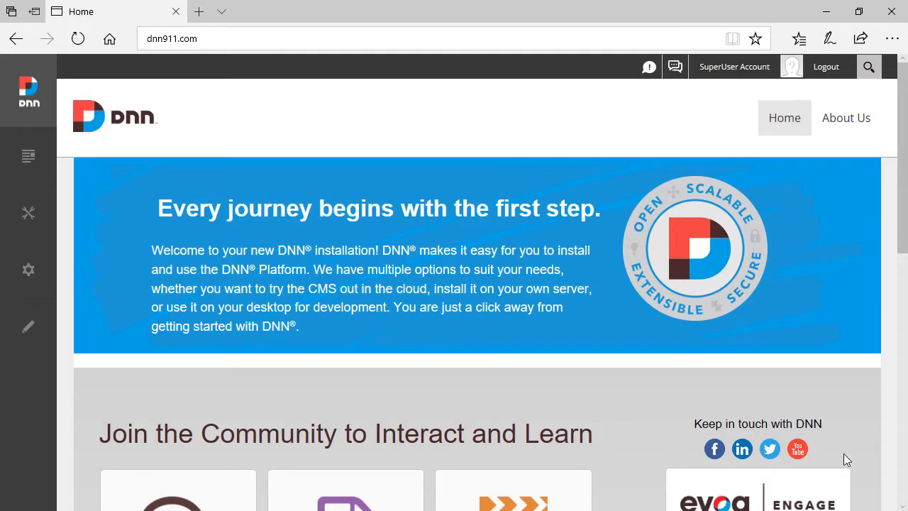
Open the About Us page in edit mode and bring up the S.E.O. section of its advanced page settings
click(845, 121)
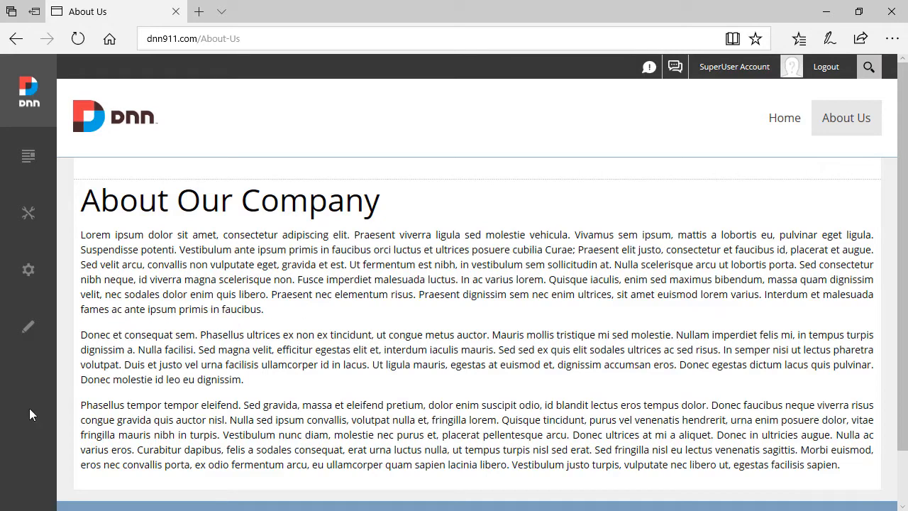
click(29, 323)
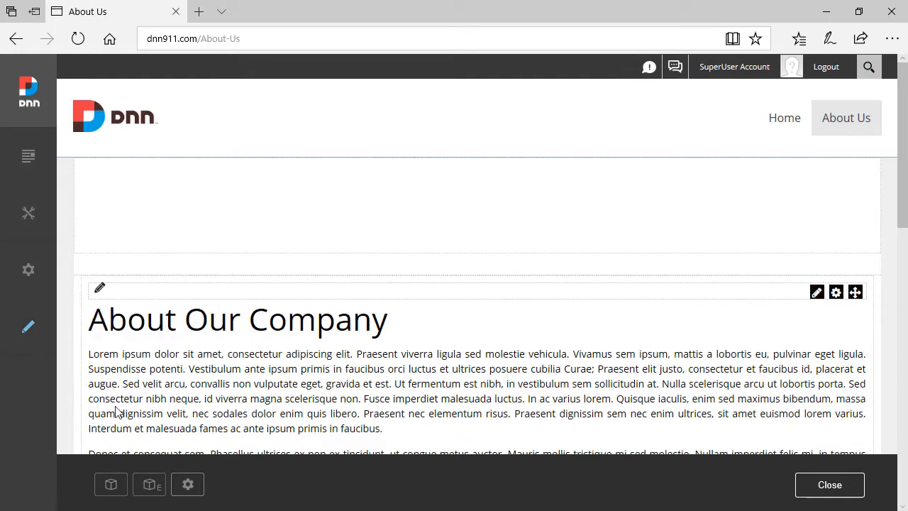
click(187, 484)
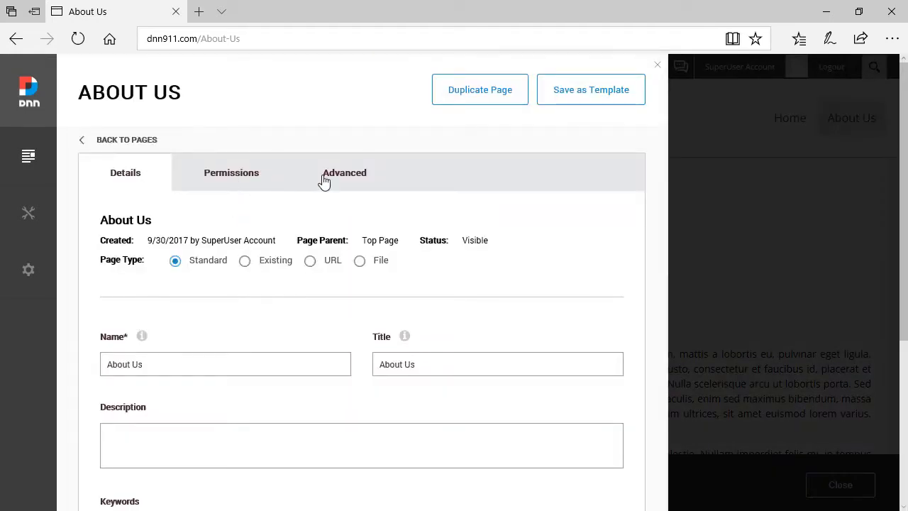
click(321, 178)
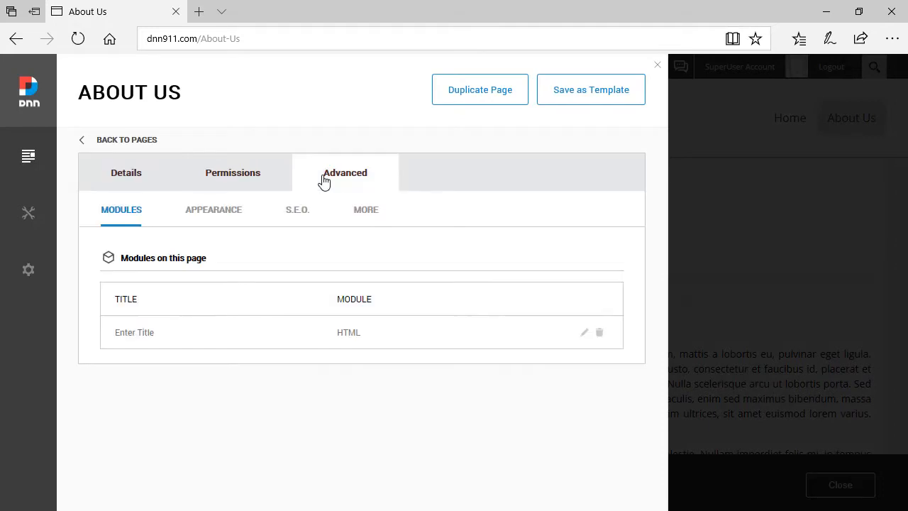
click(296, 211)
scroll(296, 305, down, 1)
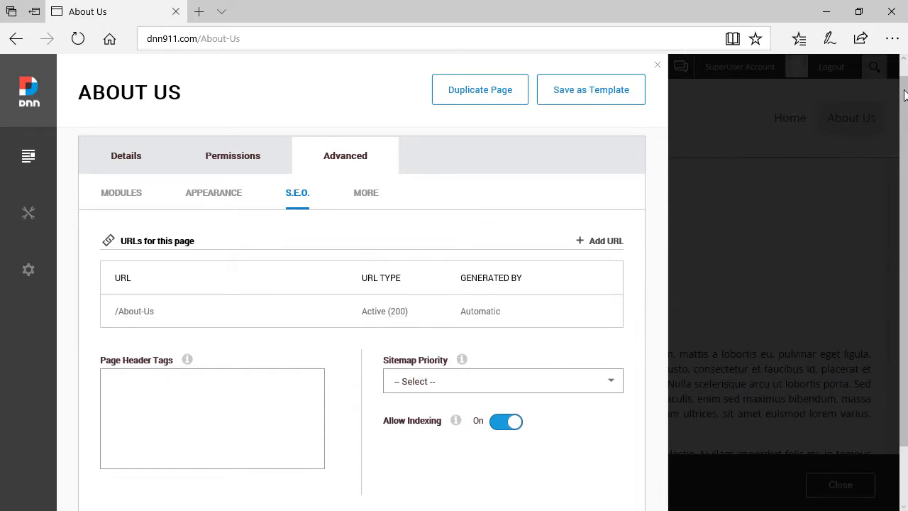
Add a <style media="screen" type="text/css"> block to Page Header Tags with an h1 rule: font-family "Courier New", font-size 69px, color blue
click(239, 426)
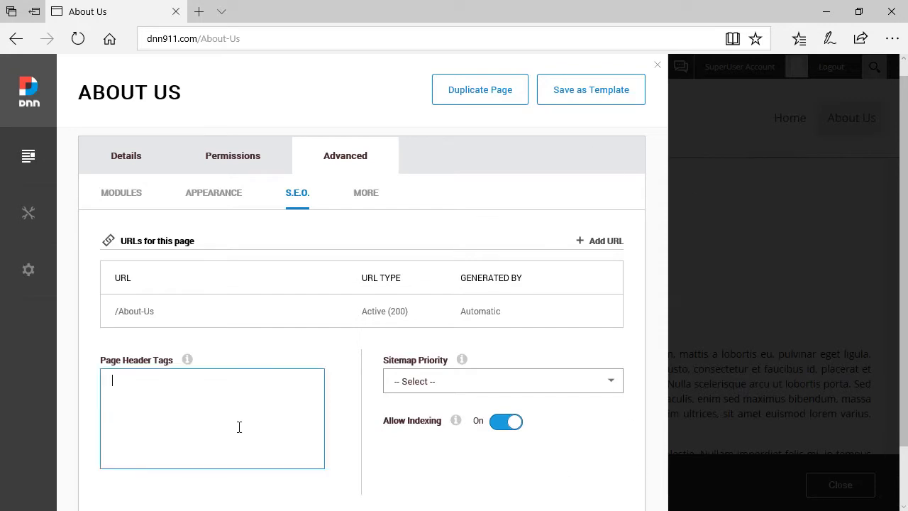
text(h1{ 	font-family: "Courier New"; 	font-size: 69px; 	color: blue }  </style>)
key(ctrl+Home)
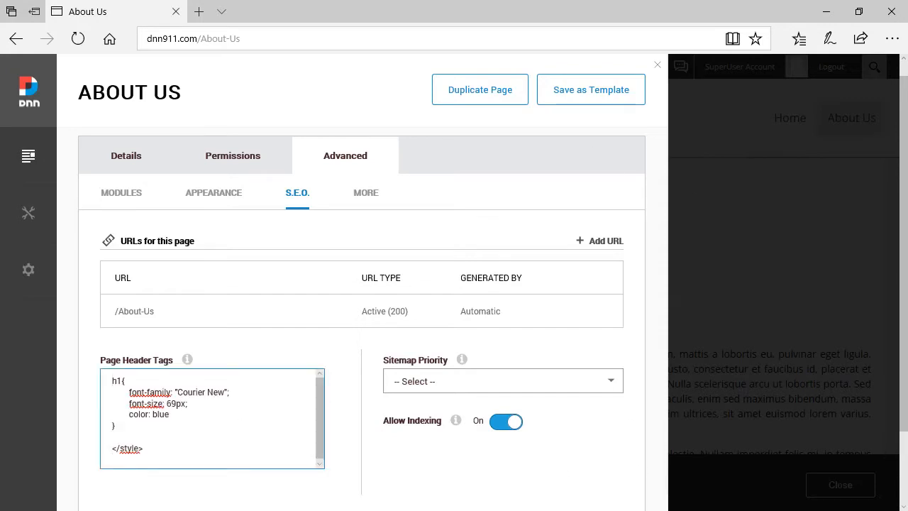
click(185, 459)
text(<style media="screen" type="text/css">)
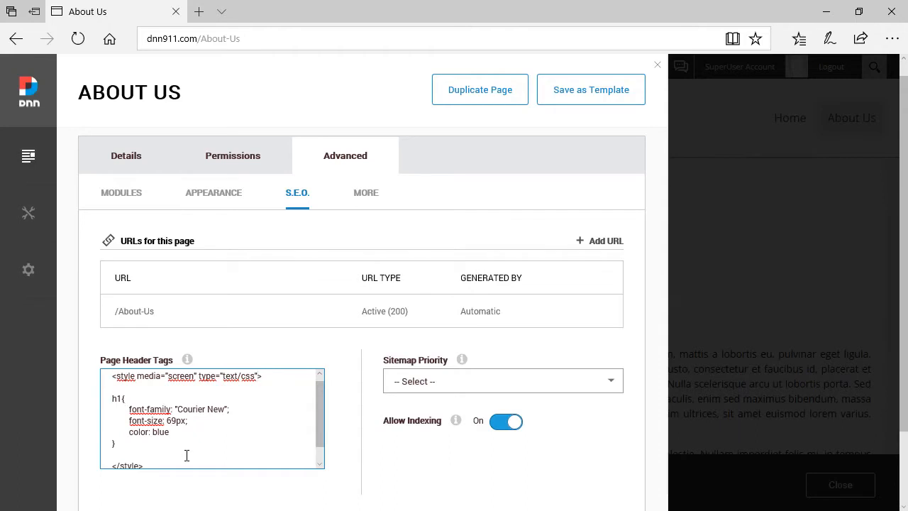
Add a semicolon after color: blue in the h1 rule of the page header tags and save the page settings
key(shift+Down)
key(shift+Down)
key(shift+Down)
key(shift+Down)
key(shift+Down)
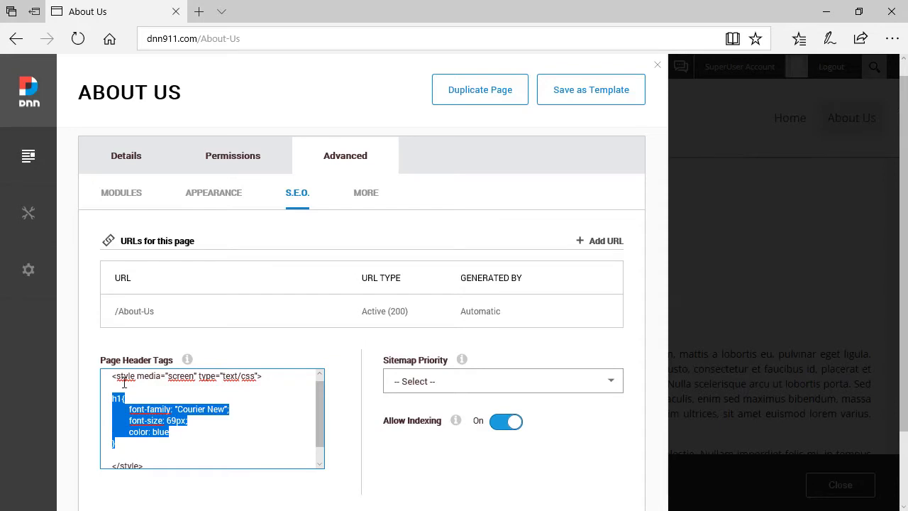
click(170, 420)
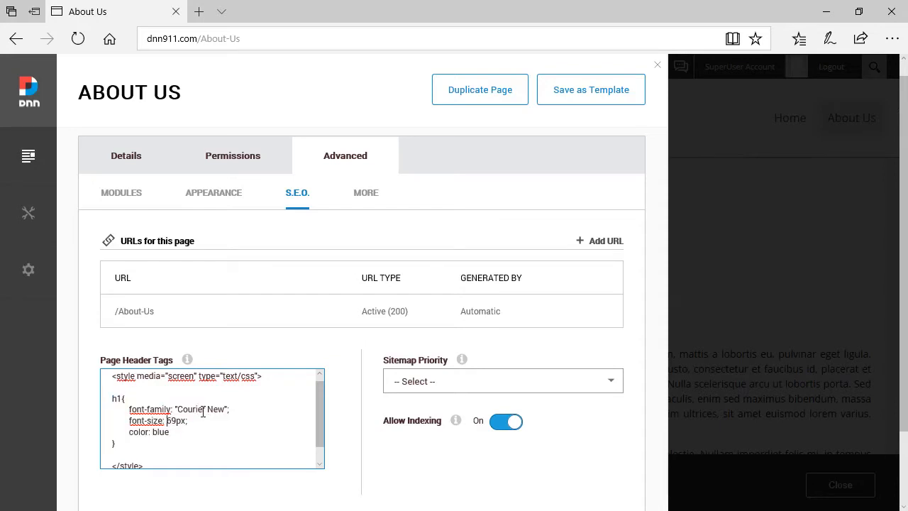
drag(187, 419, 167, 420)
click(175, 433)
text(;)
scroll(324, 426, down, 2)
scroll(355, 359, down, 2)
click(374, 436)
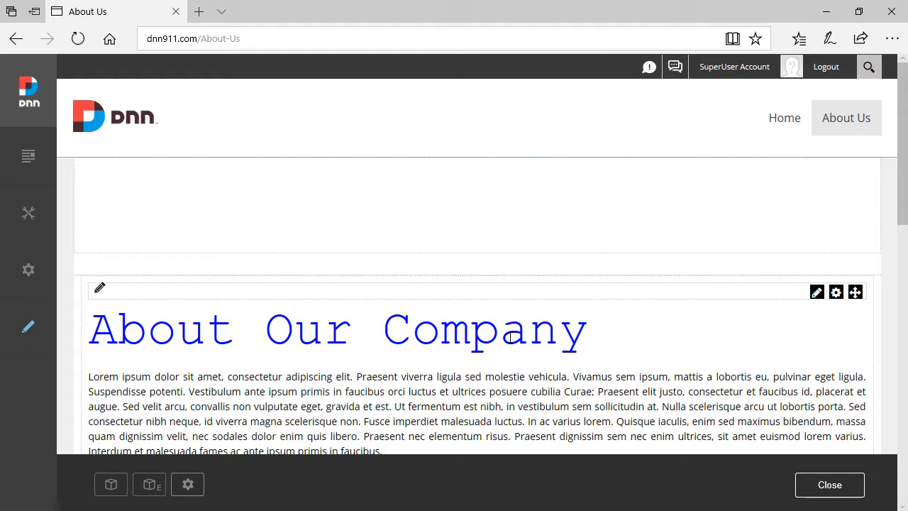
Reopen the About Us page's S.E.O. settings, clear all code from Page Header Tags and save
click(187, 486)
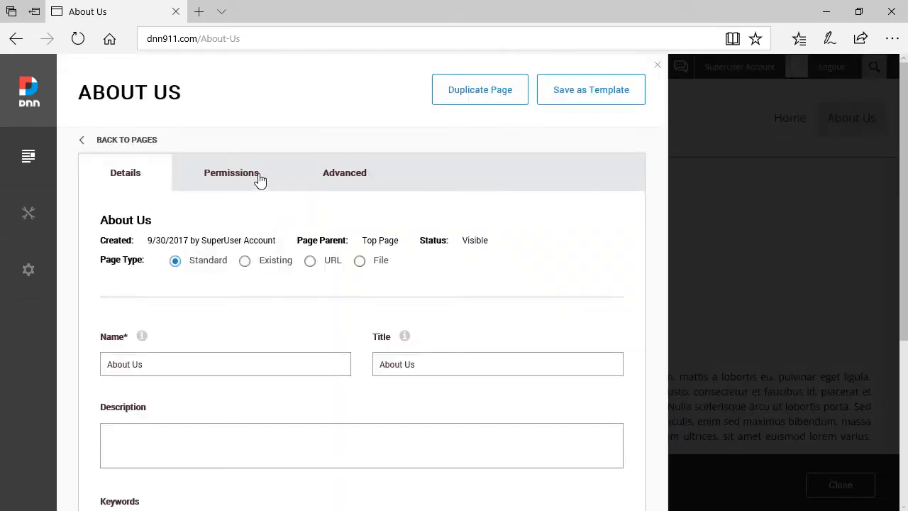
click(261, 180)
click(332, 183)
click(228, 216)
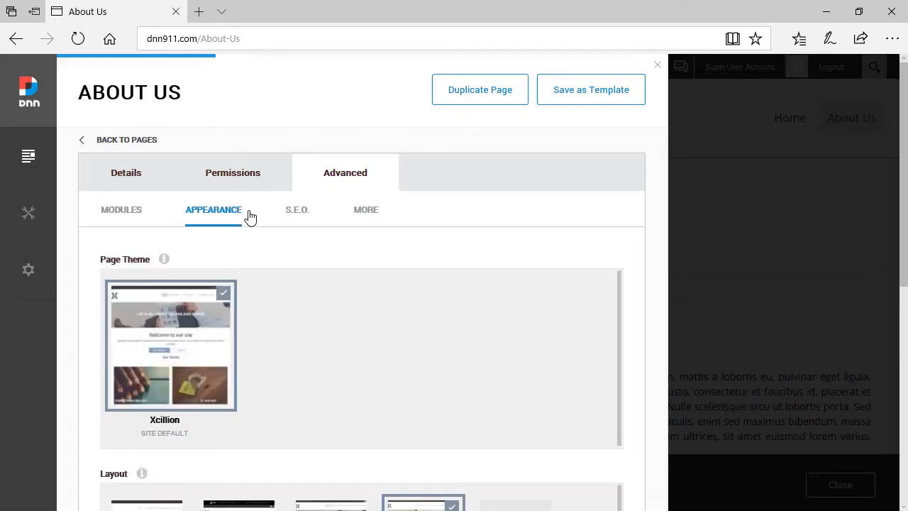
click(301, 211)
scroll(213, 419, down, 2)
click(210, 360)
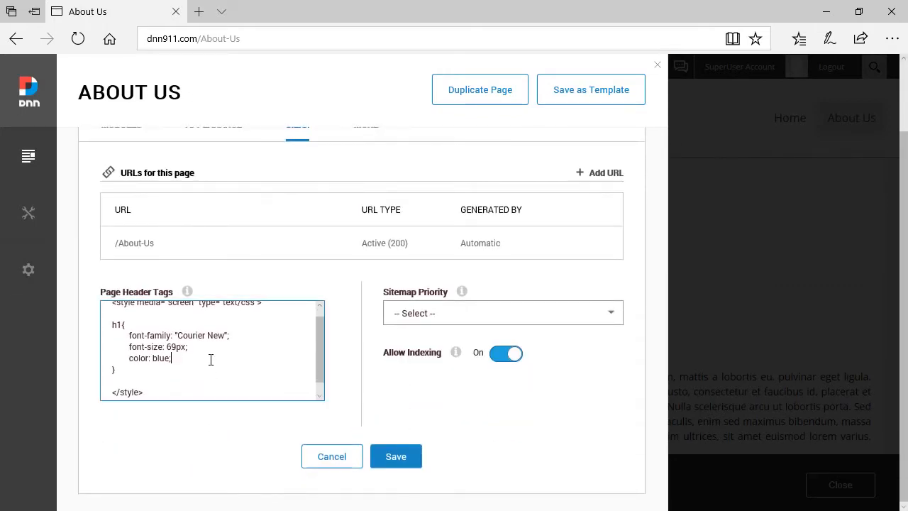
key(ctrl+a)
key(Delete)
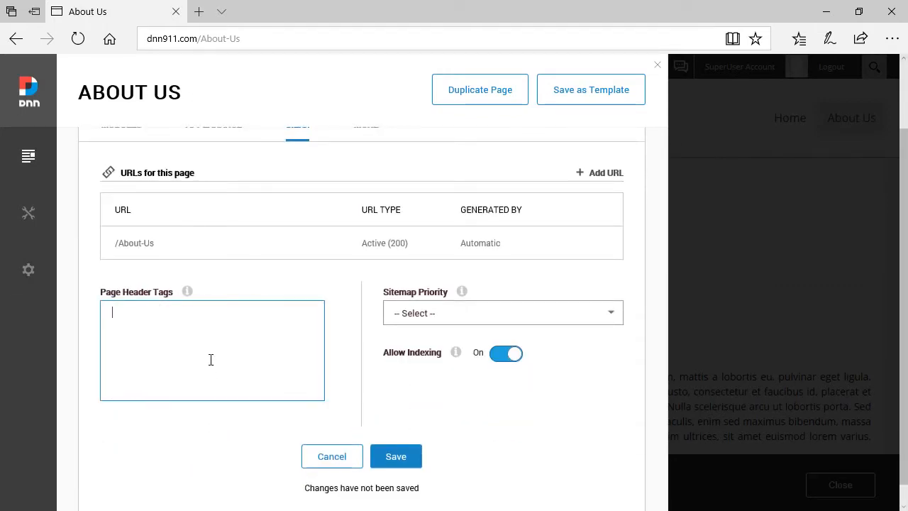
click(393, 457)
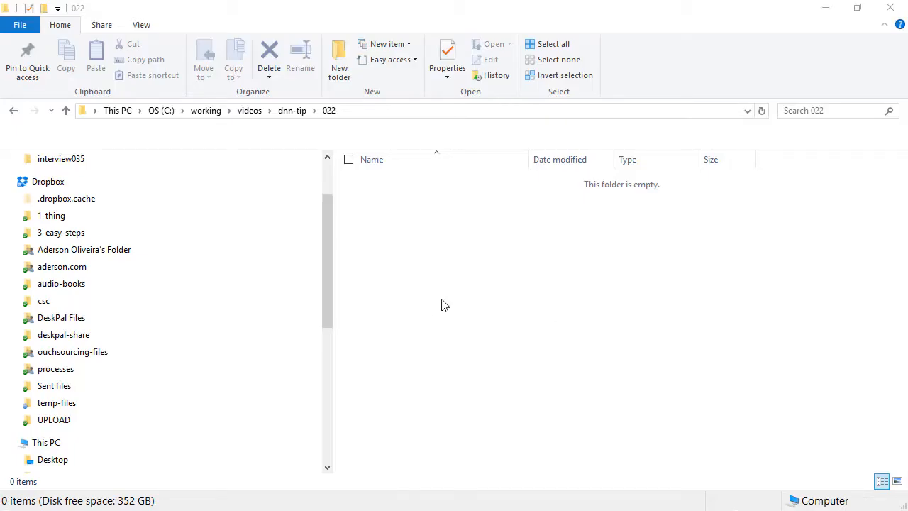
In File Explorer, create a new text document in the 022 folder and name it about-us.css, accepting the extension change
right_click(435, 327)
mouse_move(388, 480)
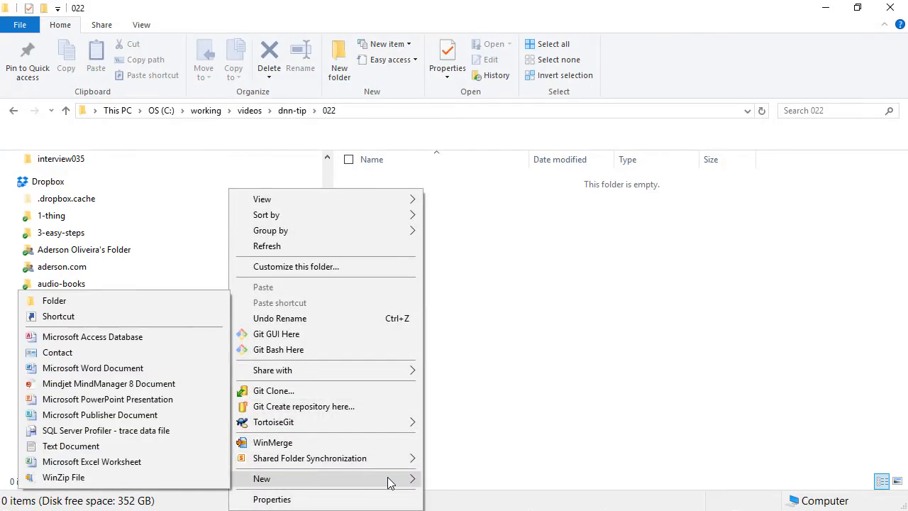
click(146, 446)
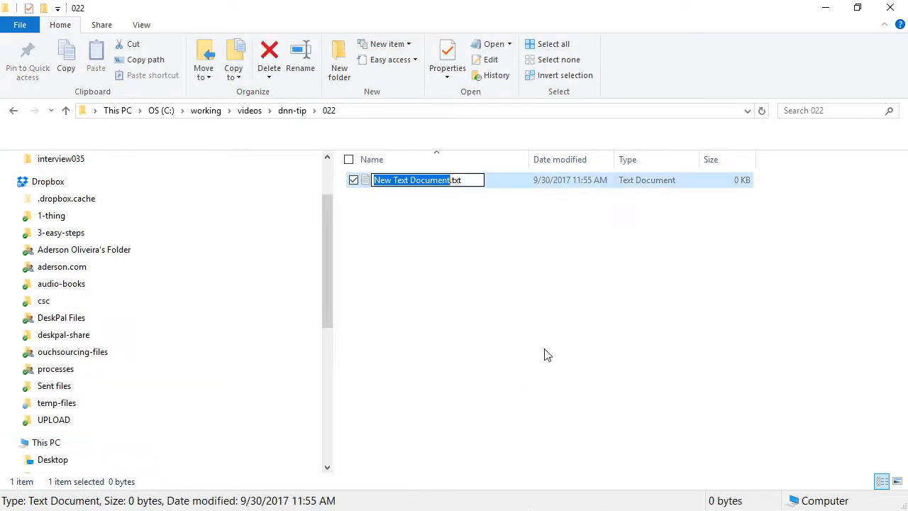
text(about-)
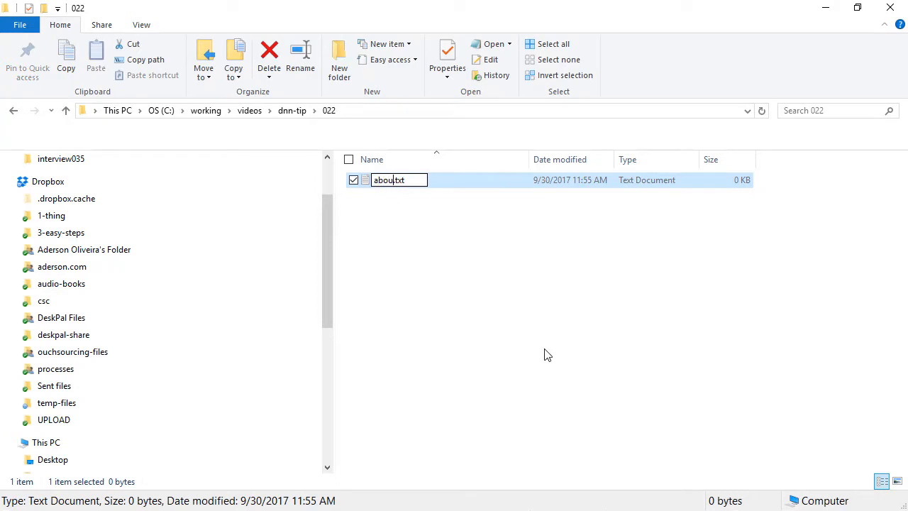
text(ust)
key(shift+End)
key(Delete)
text(.css)
key(Return)
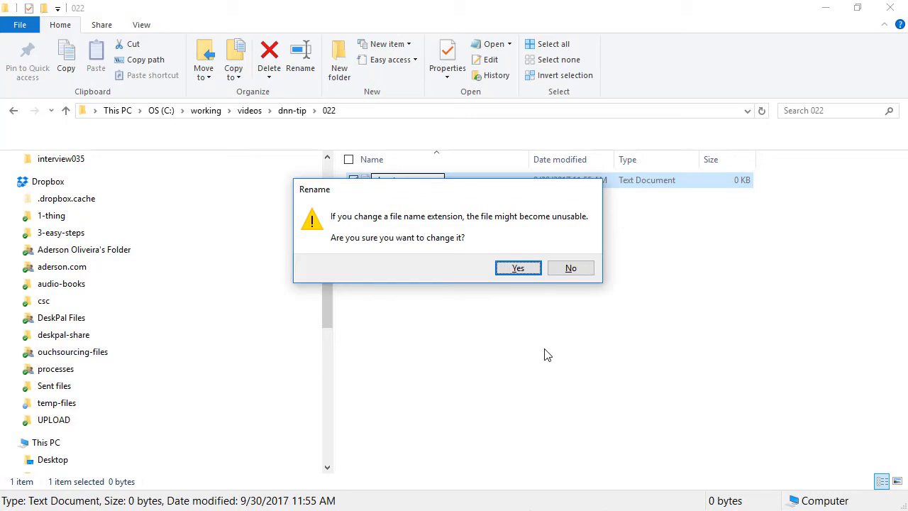
click(518, 268)
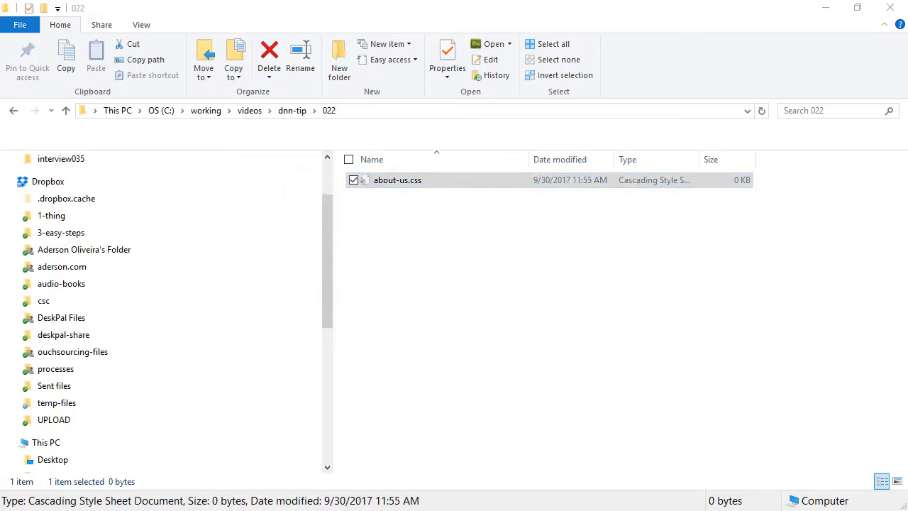
Open about-us.css in Notepad++ and copy the complete h1 rule, without the style tags, from the new 1 document
key(Return)
click(24, 58)
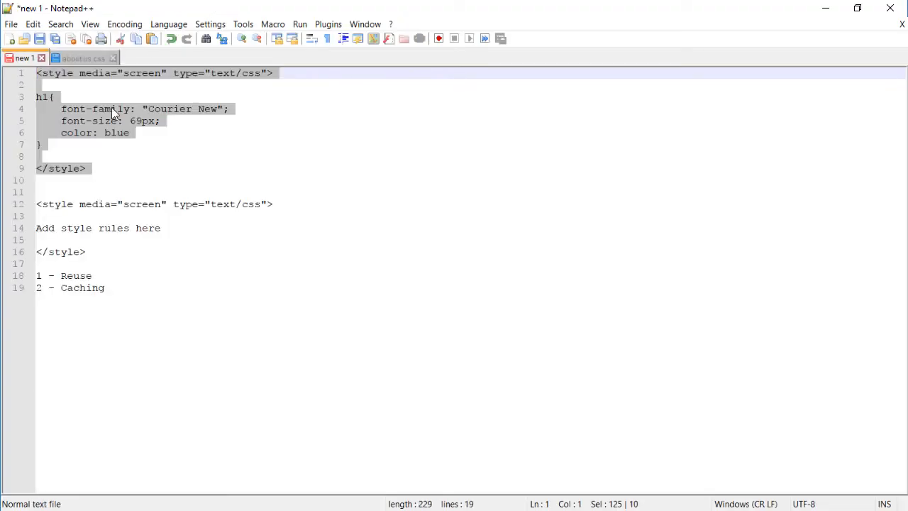
click(133, 135)
drag(95, 143, 26, 96)
key(ctrl+c)
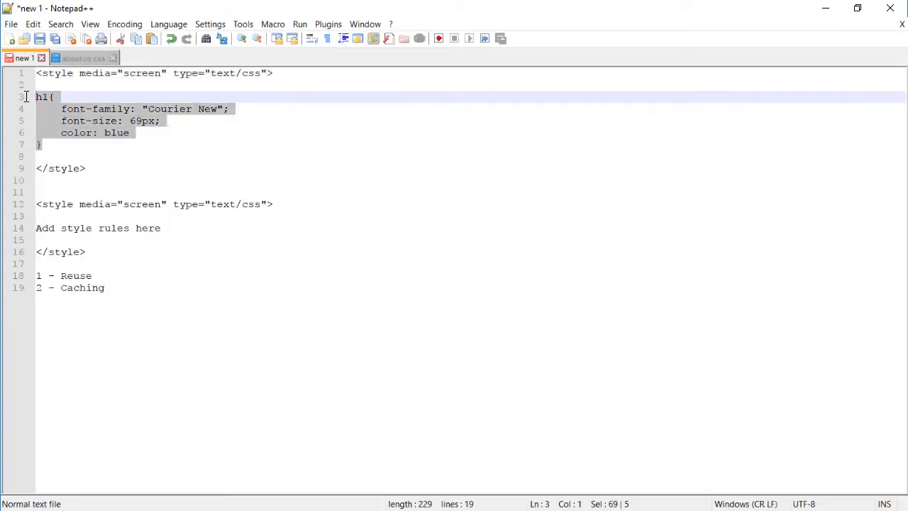
Paste the h1 rule into about-us.css and save the file
click(81, 59)
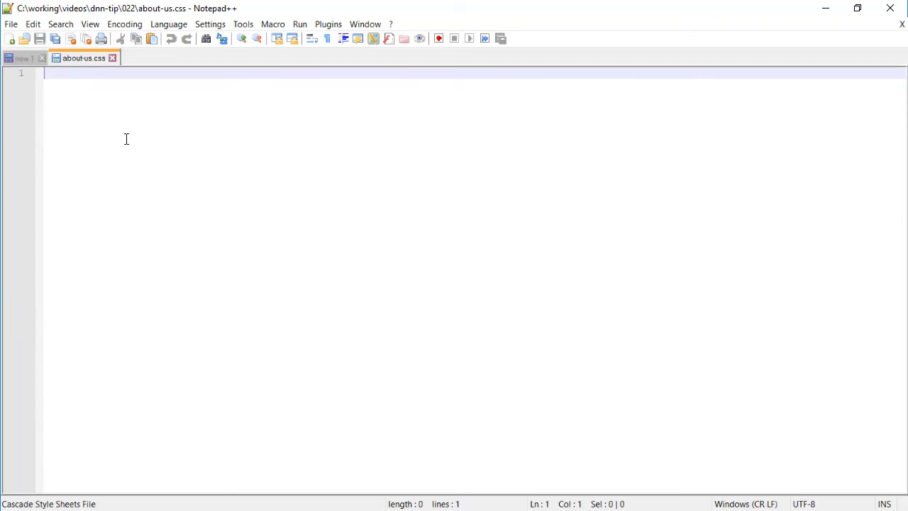
key(ctrl+v)
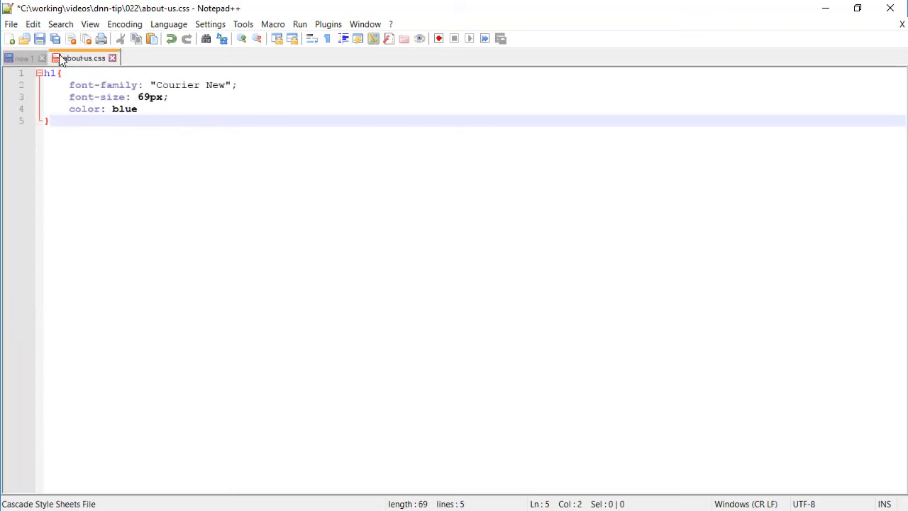
click(39, 39)
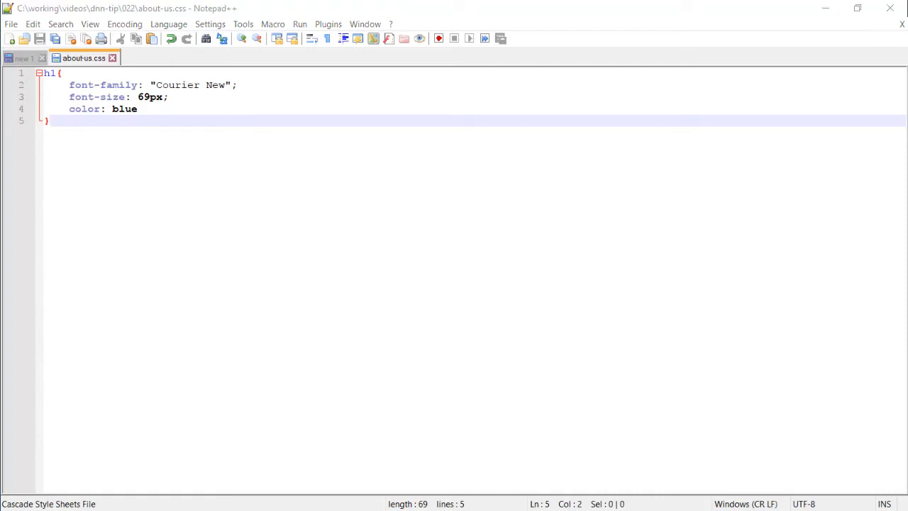
click(426, 309)
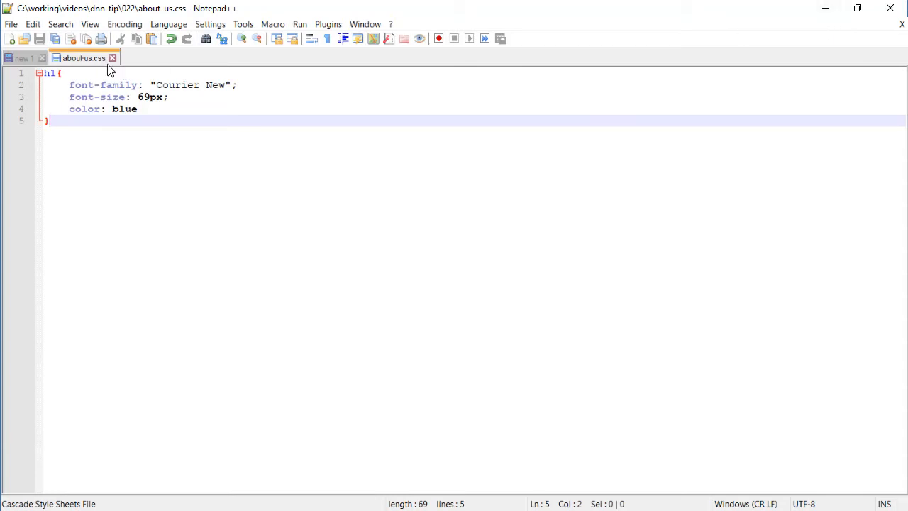
Return to the DNN site in the browser and open the Site Assets file manager
click(809, 12)
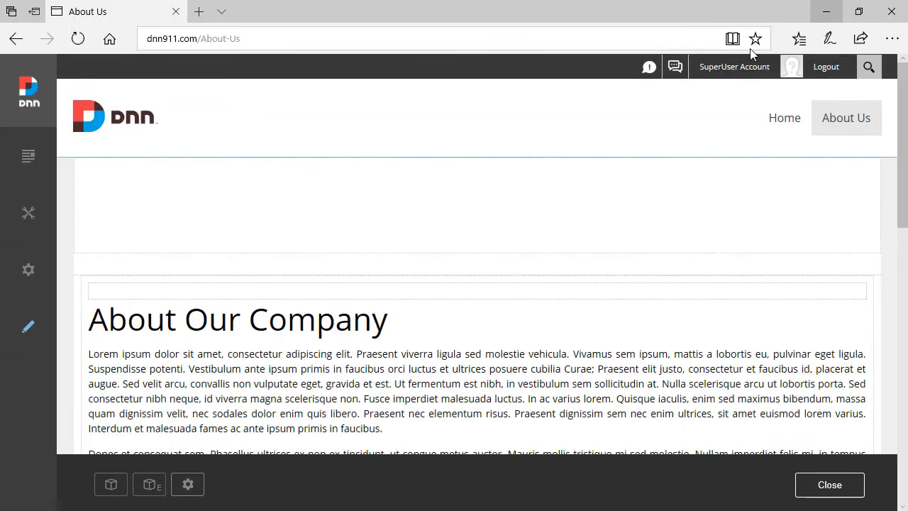
mouse_move(51, 225)
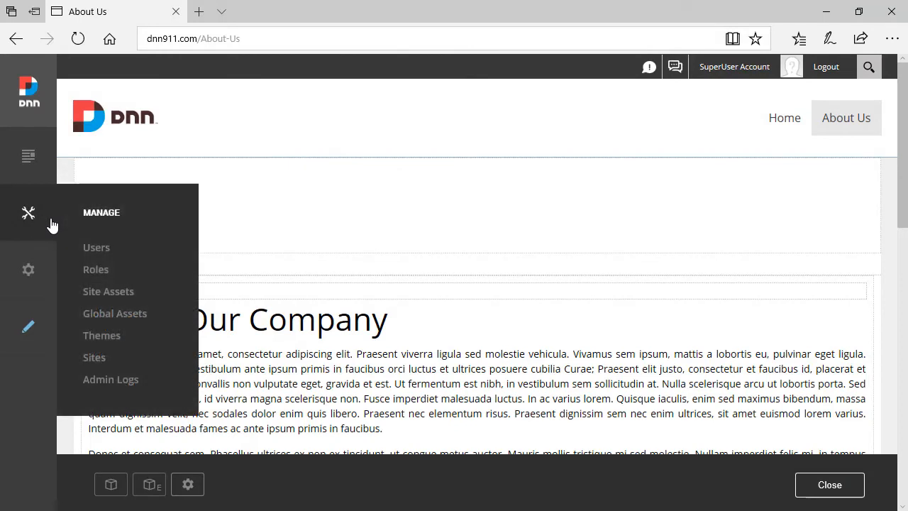
click(120, 295)
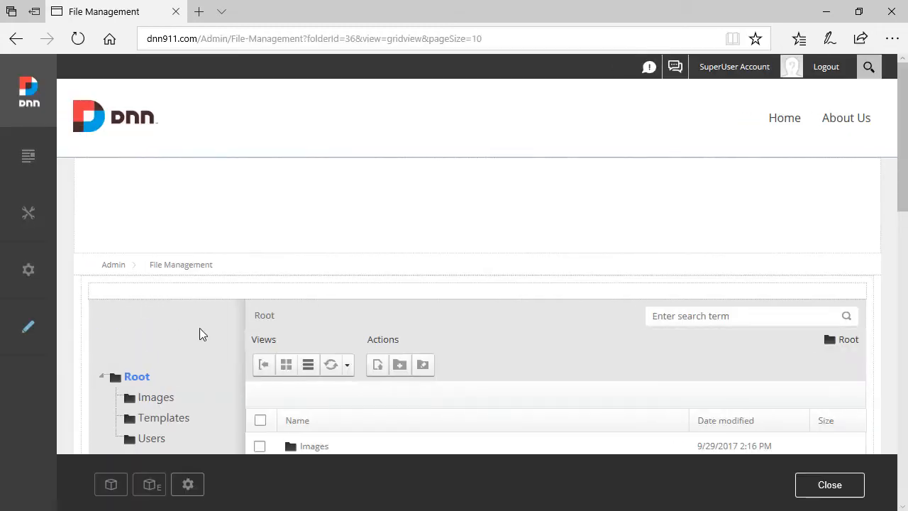
scroll(216, 338, down, 2)
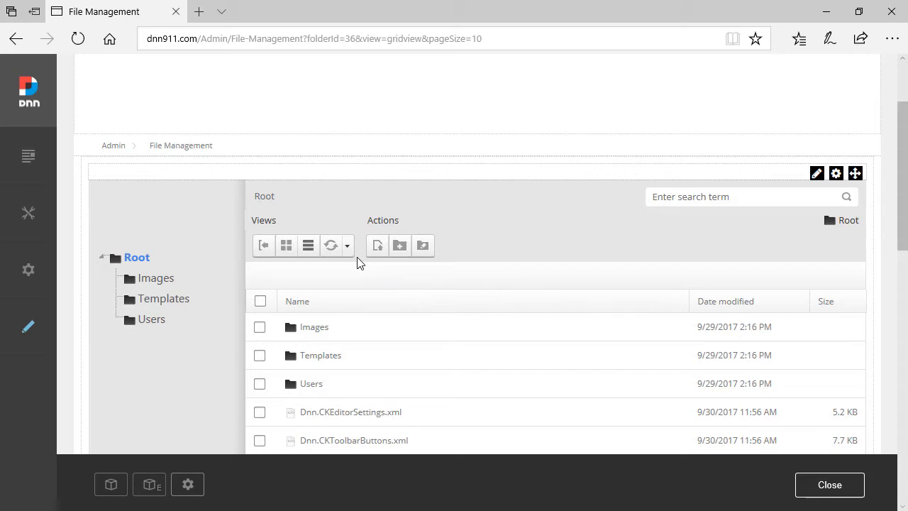
Upload about-us.css from C:\working\videos\dnn-tip\022 to the Root folder of the site assets and close the upload dialog
click(452, 196)
text(C:\working\videos\dnn-tip\022)
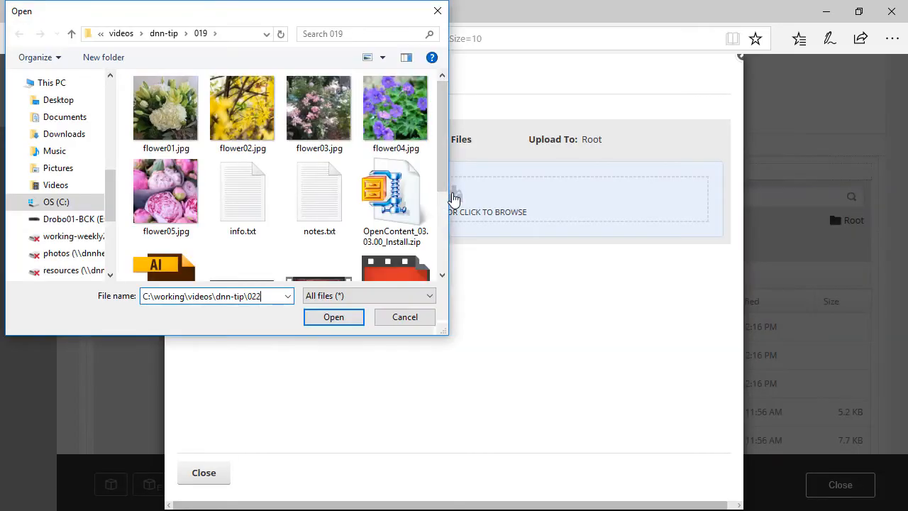
key(Return)
click(180, 101)
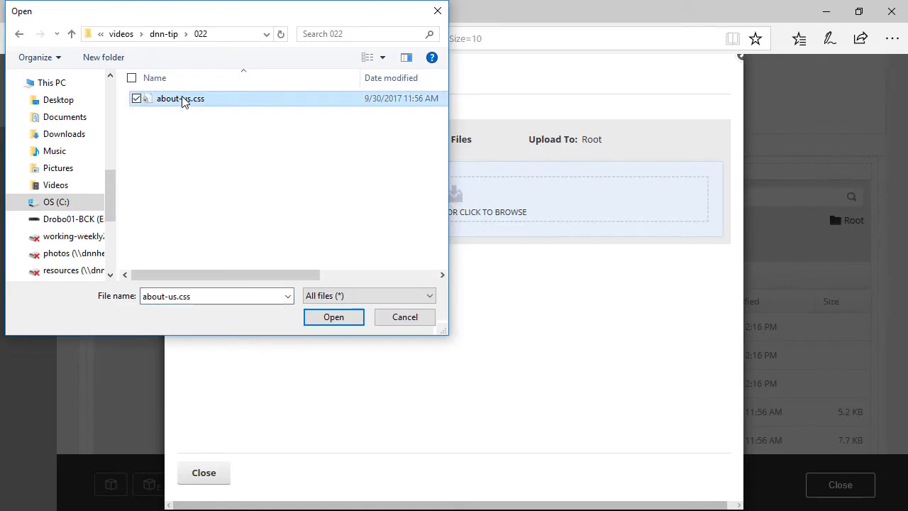
click(334, 319)
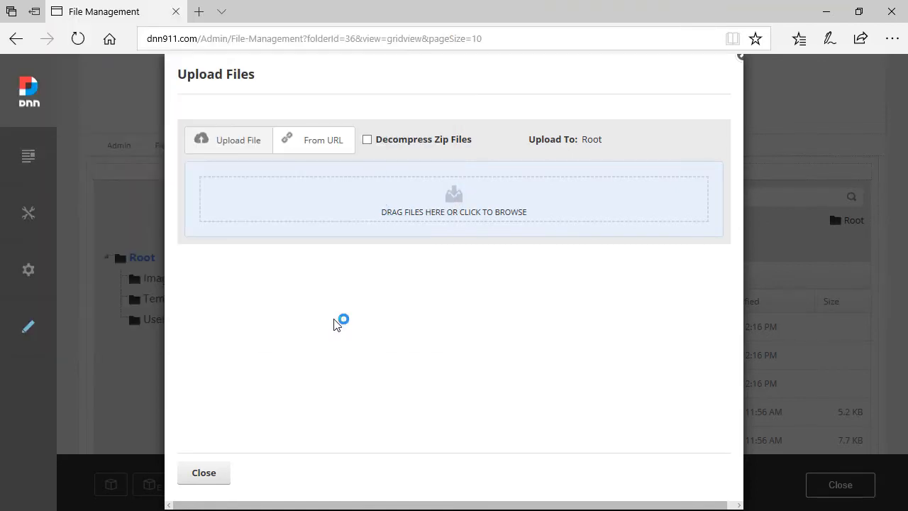
click(218, 472)
scroll(453, 333, down, 3)
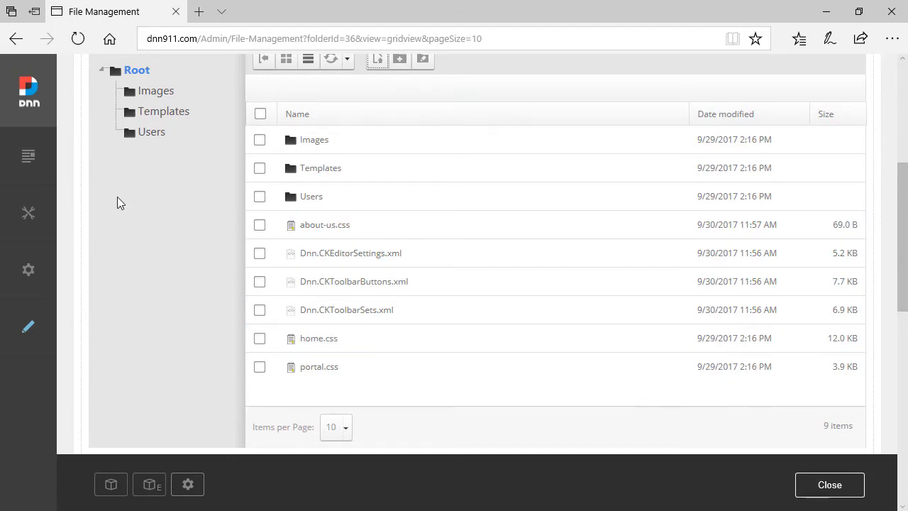
Leave edit mode on the File Management page and go to the site's About Us page
mouse_move(33, 166)
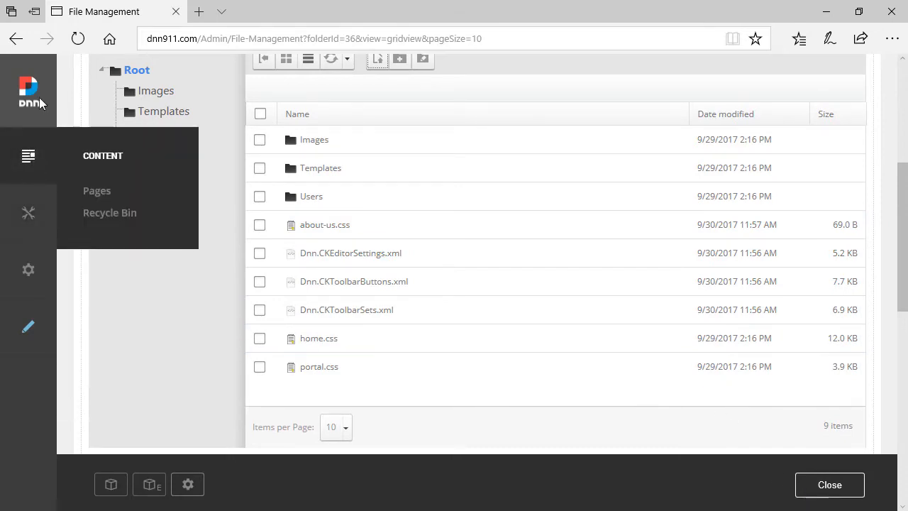
click(823, 488)
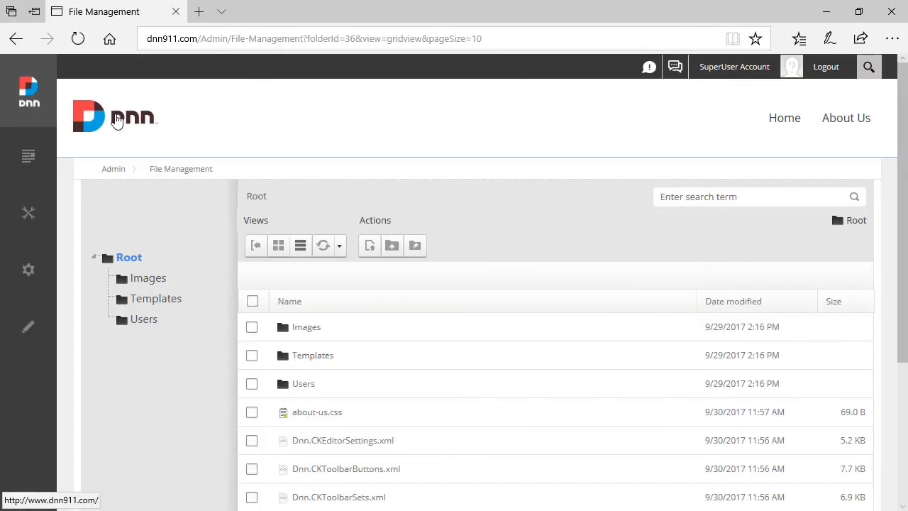
click(117, 117)
click(850, 119)
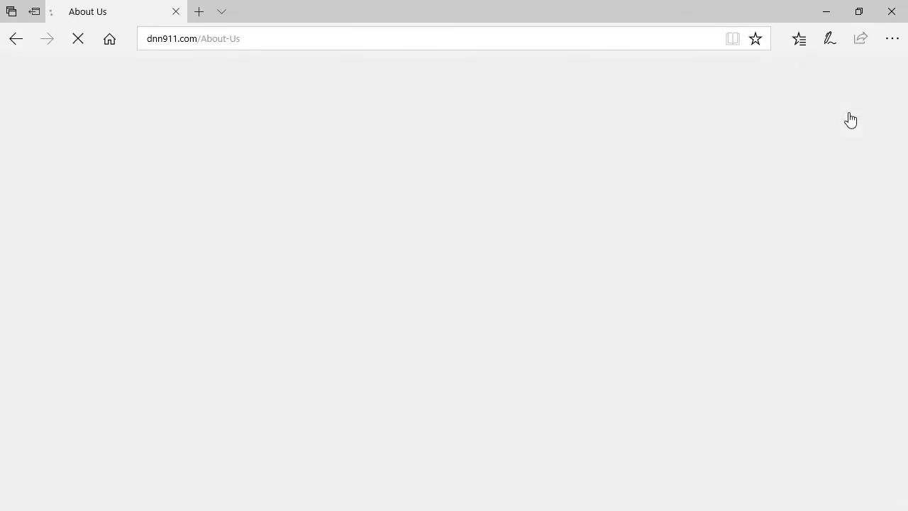
Put the About Us page in edit mode and open the advanced appearance options in its page settings
click(43, 331)
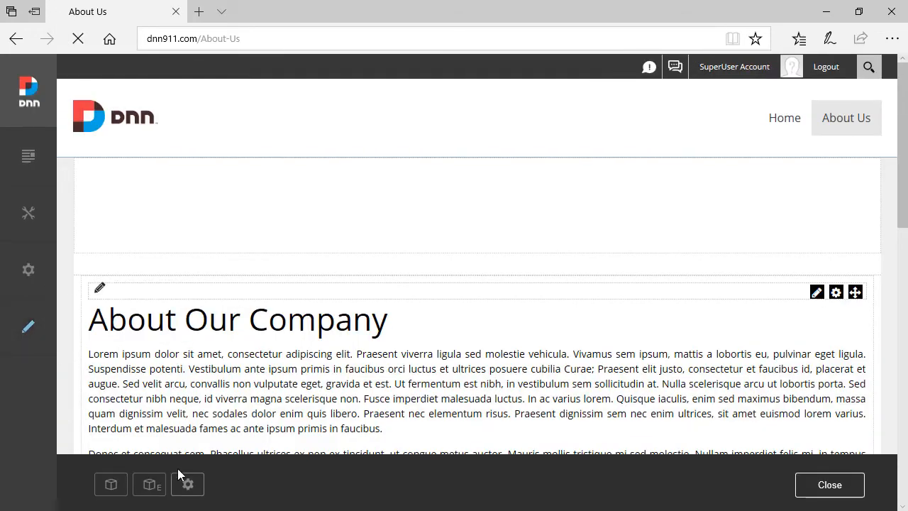
click(188, 484)
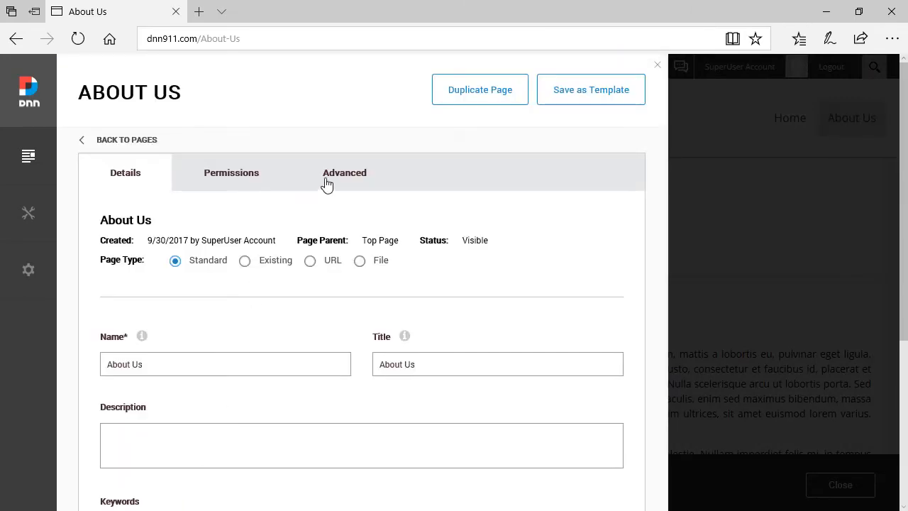
click(347, 174)
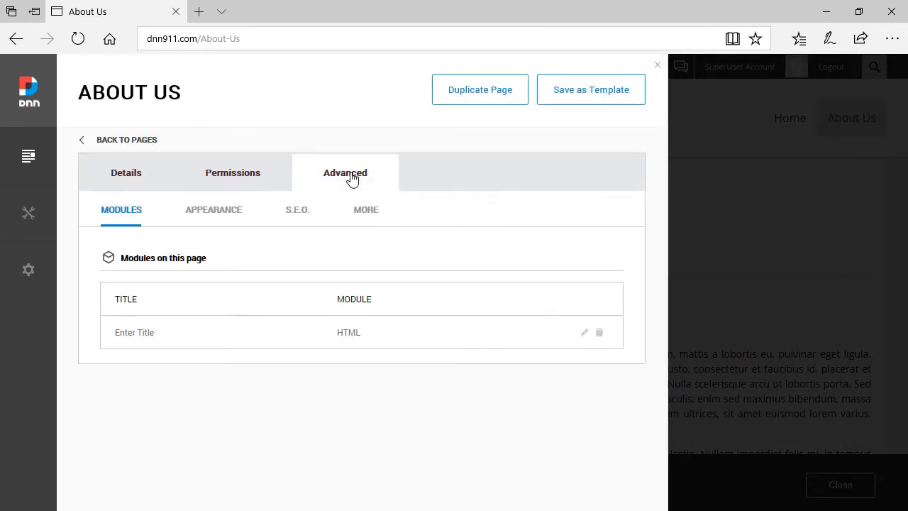
click(217, 211)
scroll(313, 305, down, 1)
scroll(312, 305, down, 5)
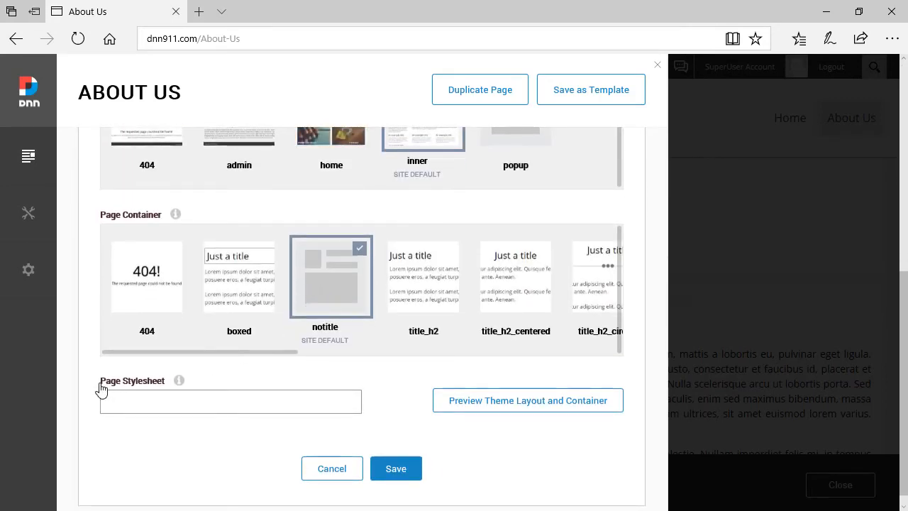
Set the Page Stylesheet of the About Us page to about-us.css and save the page settings
click(169, 401)
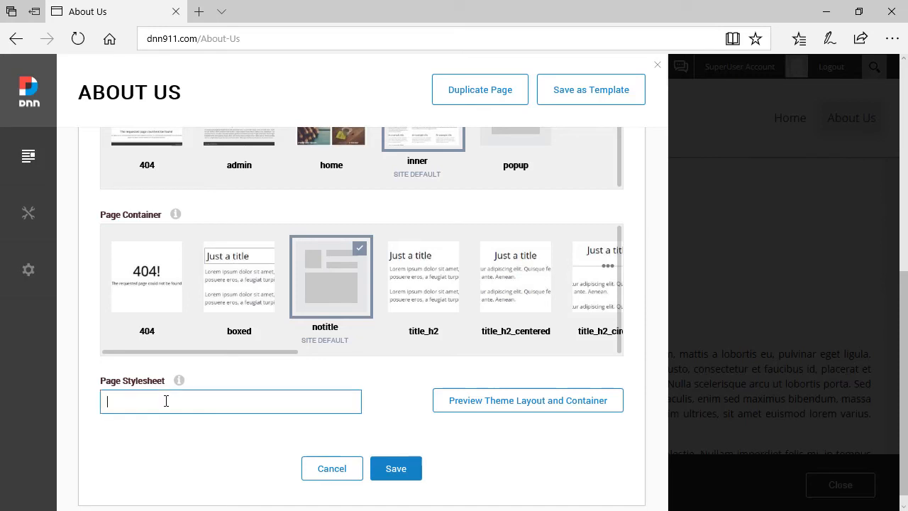
text(abou)
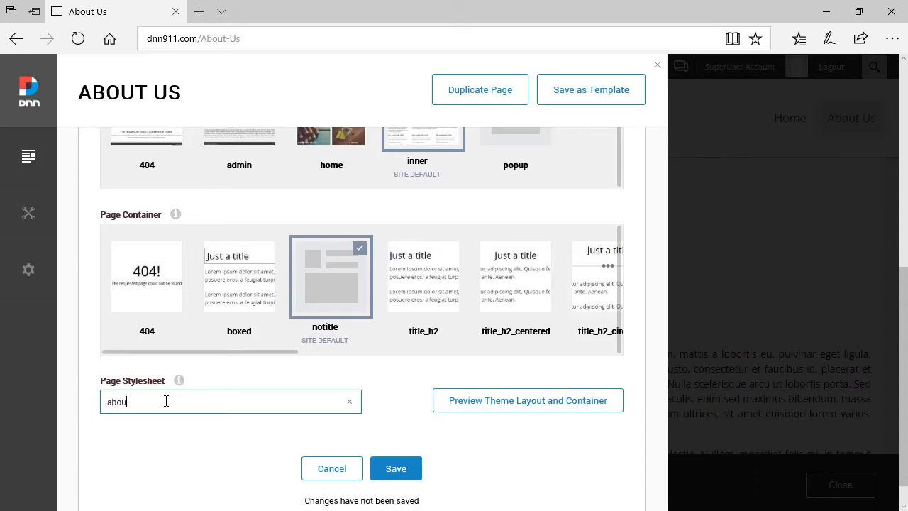
text(t-us.css)
text(/)
key(BackSpace)
click(395, 471)
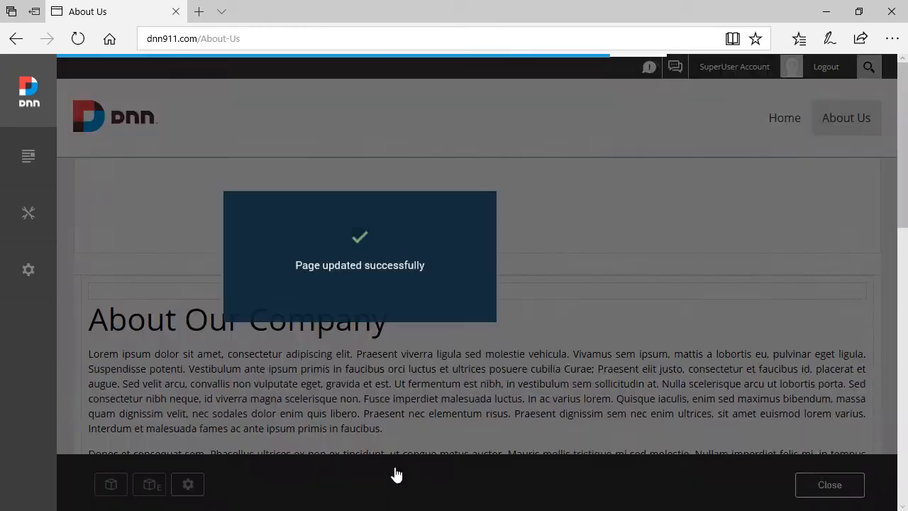